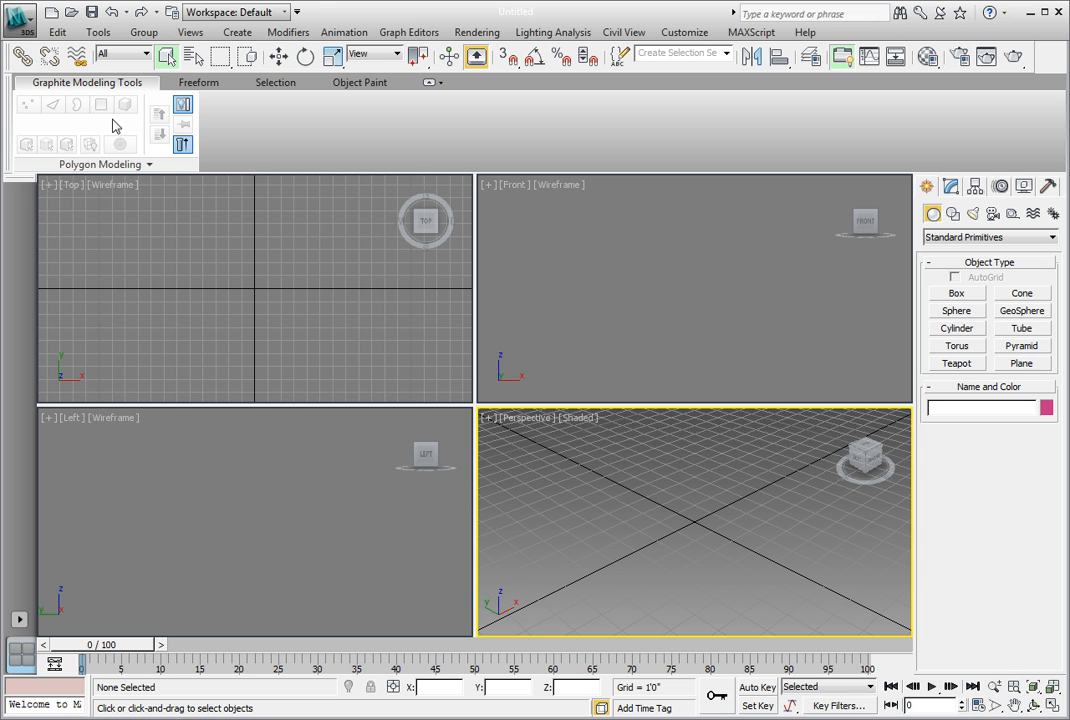
# Step: Open the scene Ch03_Object_Paint_01.max from the CH 03 folder
pyautogui.click(24, 19)
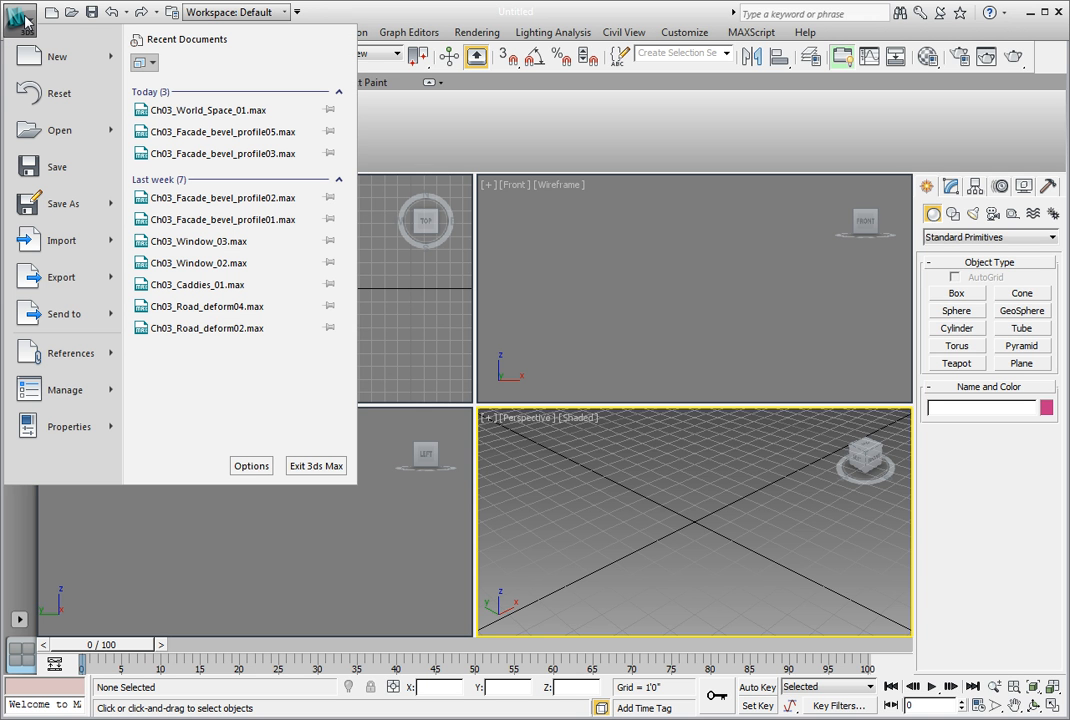
pyautogui.click(54, 135)
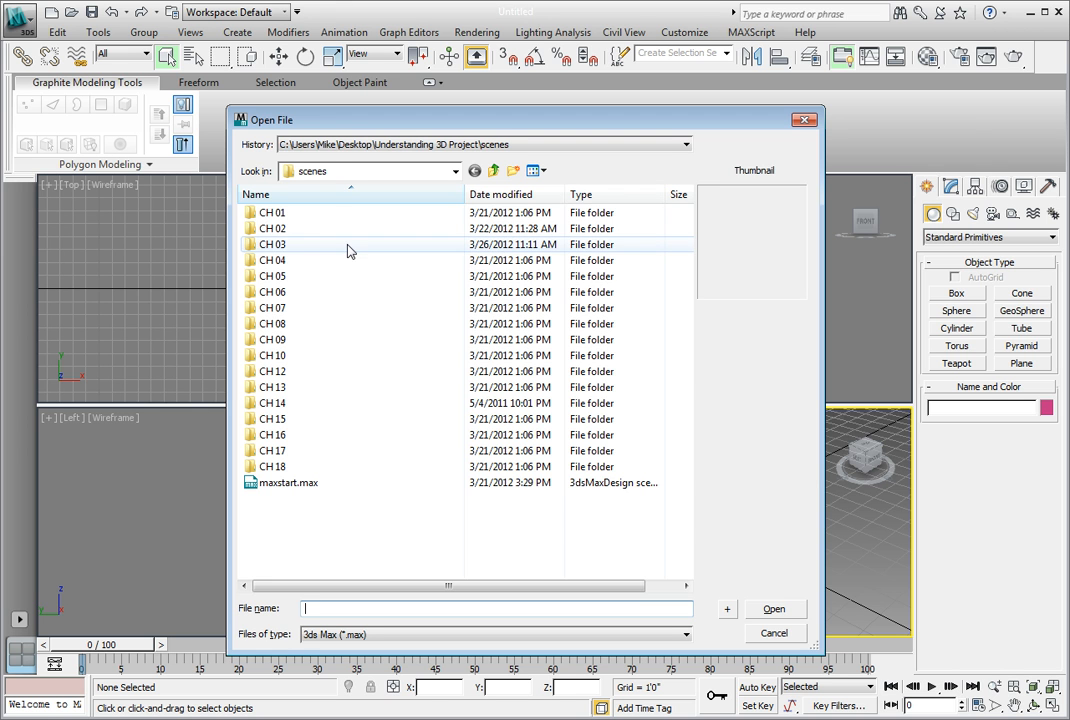
pyautogui.doubleClick(348, 249)
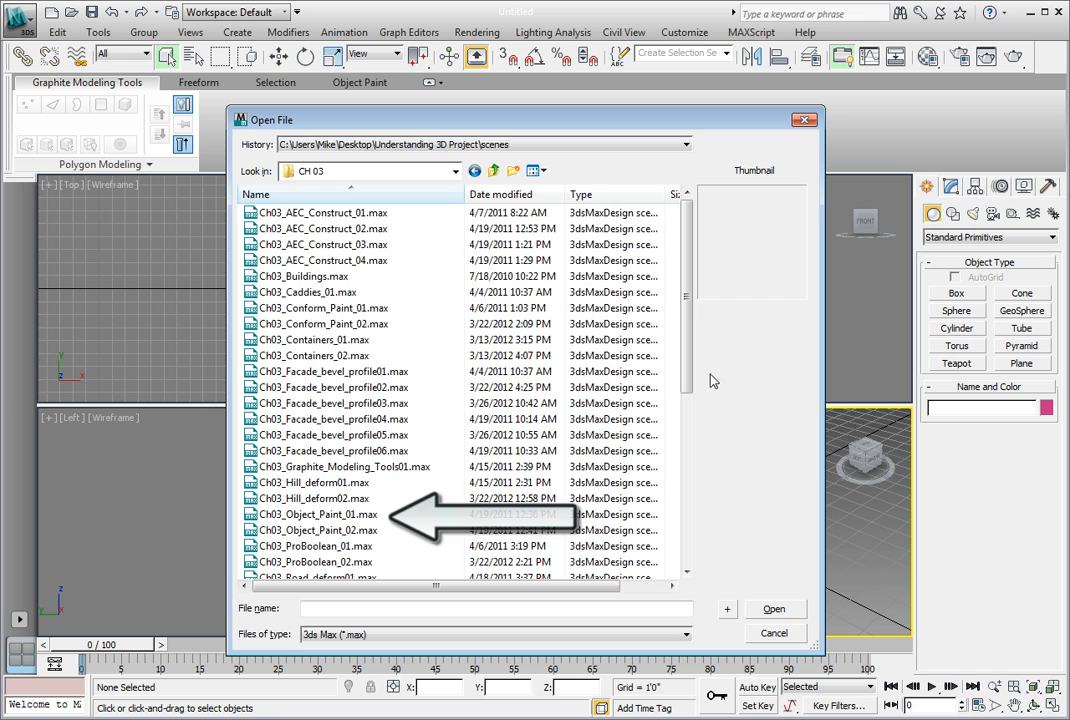
pyautogui.doubleClick(318, 516)
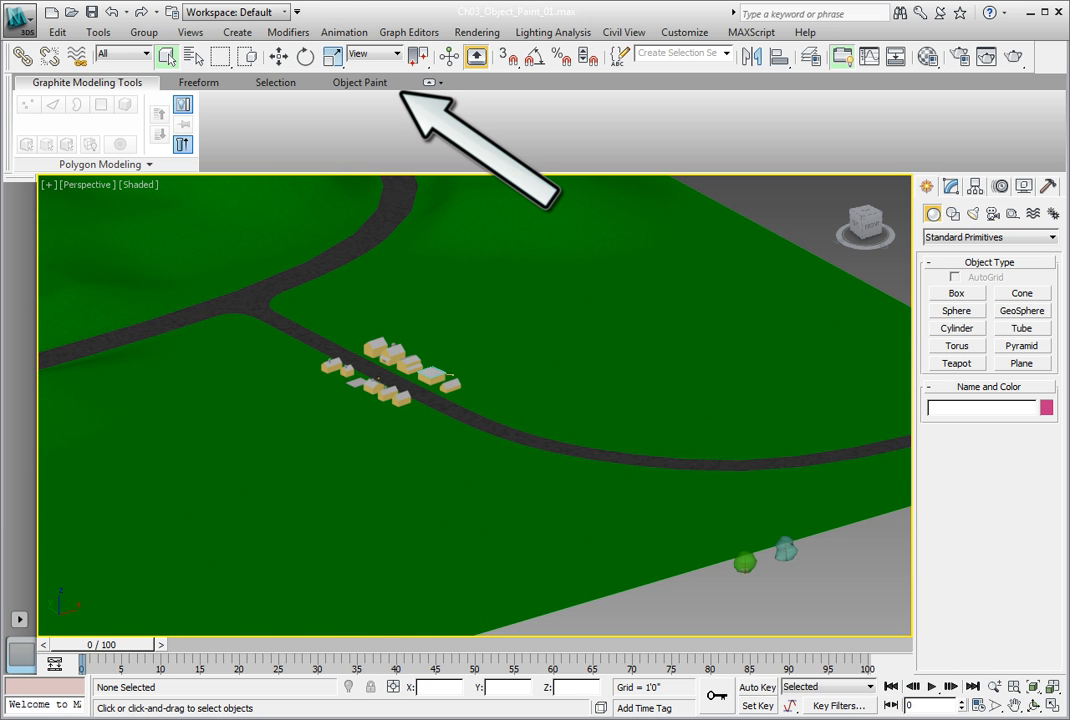
# Step: Add the Elm 001 and Oak 001 trees to the Object Paint list of paint objects
pyautogui.click(365, 84)
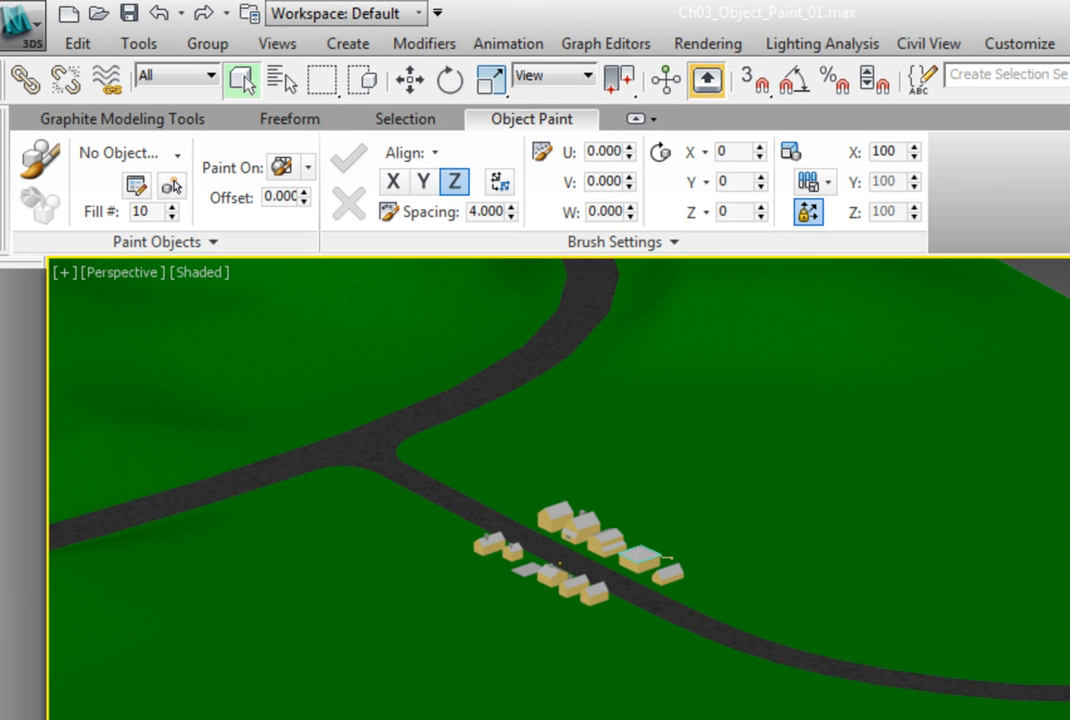
pyautogui.click(137, 187)
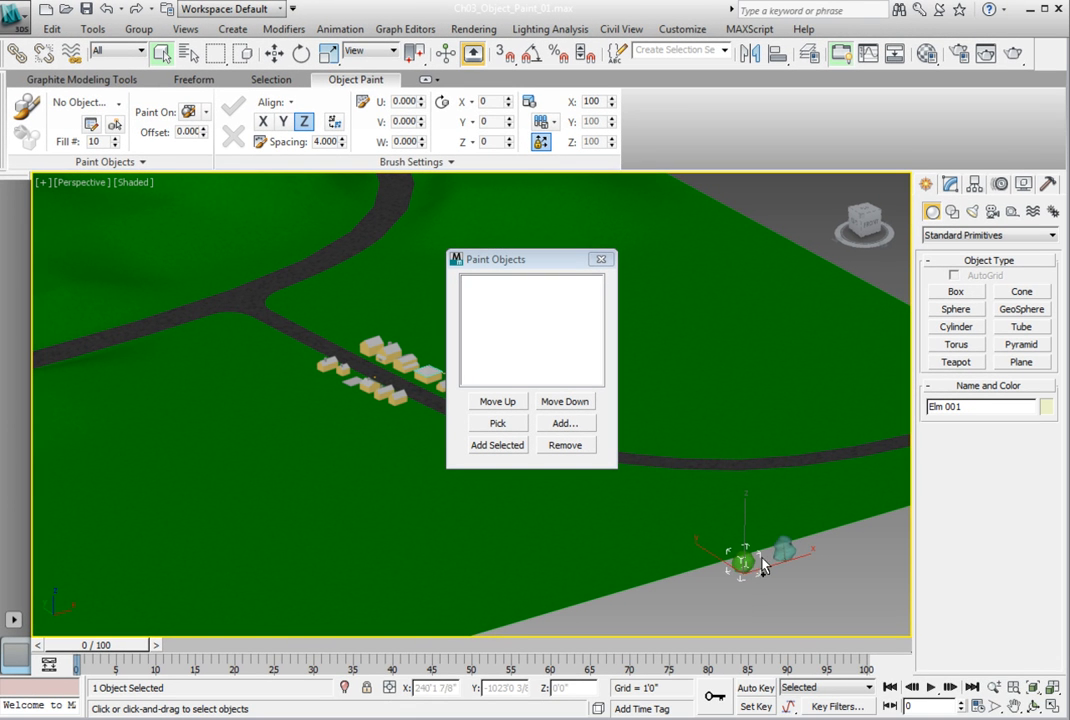
pyautogui.keyDown('ctrl'); pyautogui.click(784, 549); pyautogui.keyUp('ctrl')
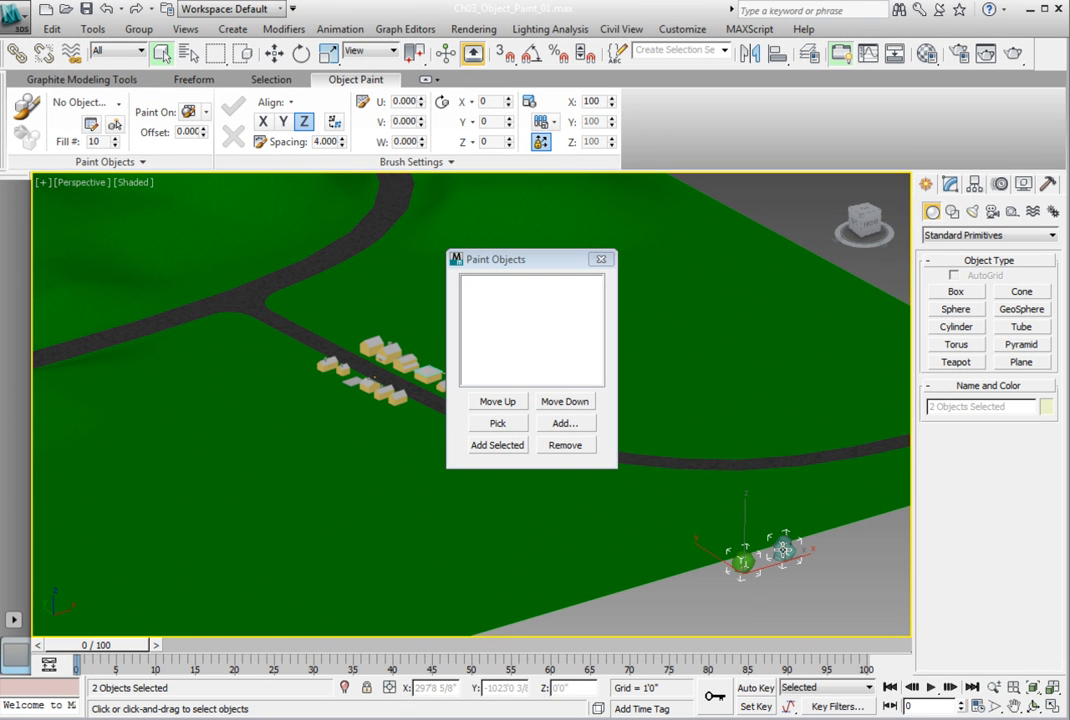
pyautogui.click(491, 449)
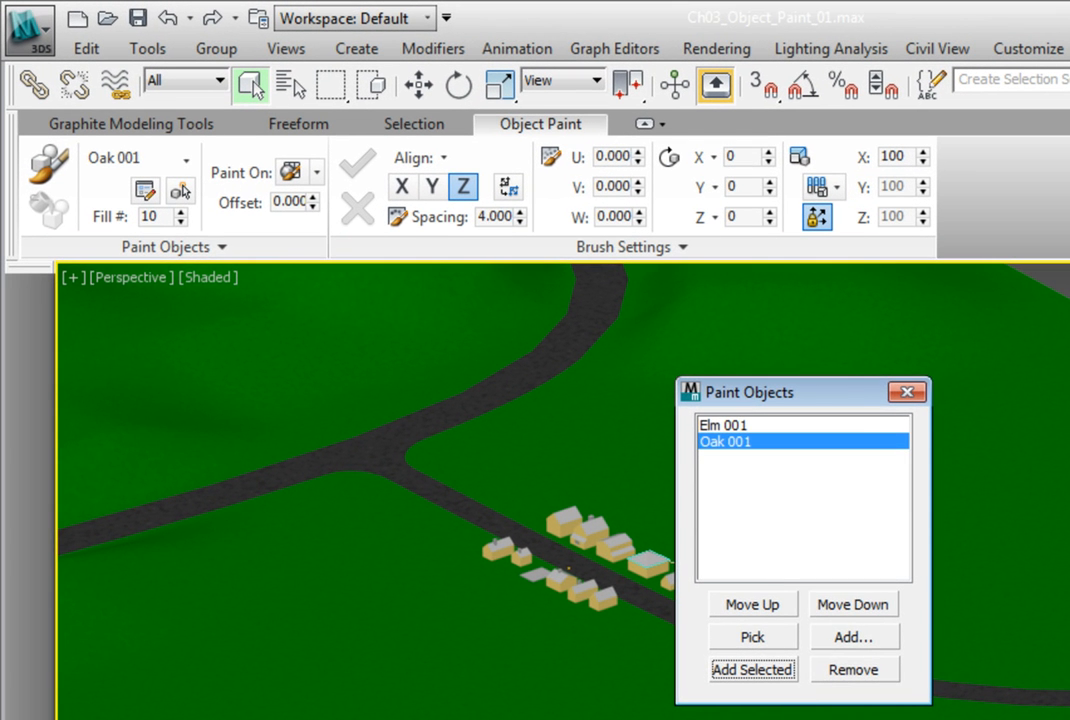
pyautogui.click(907, 391)
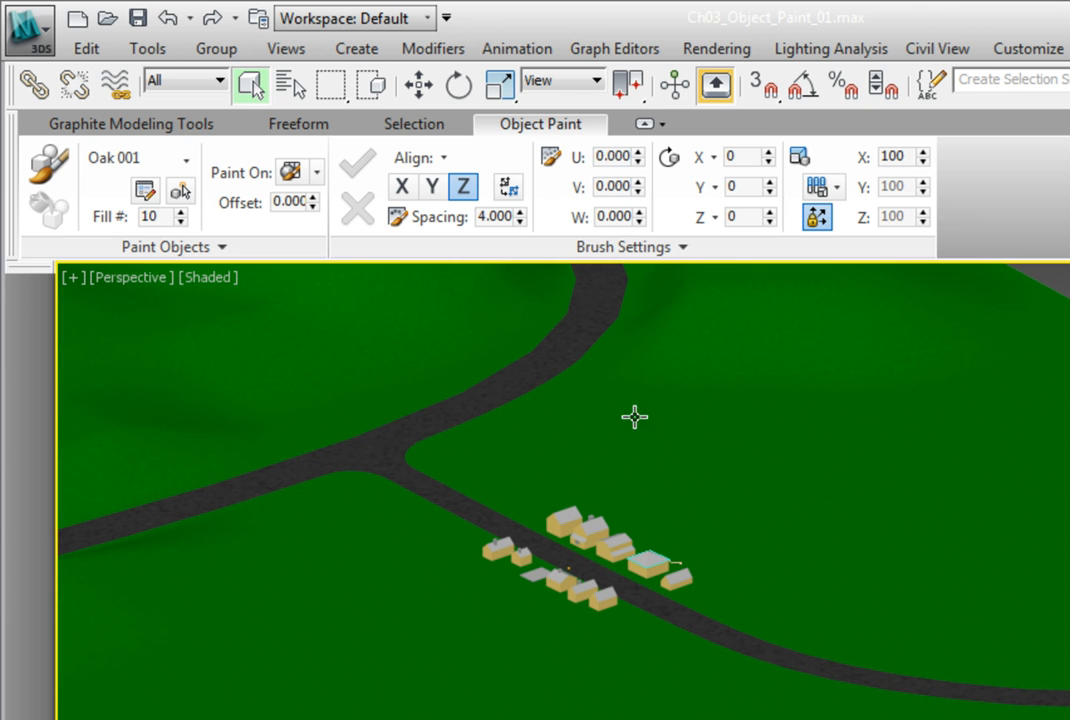
# Step: Configure Object Paint to use all listed objects randomly and to paint only on selected objects
pyautogui.click(188, 160)
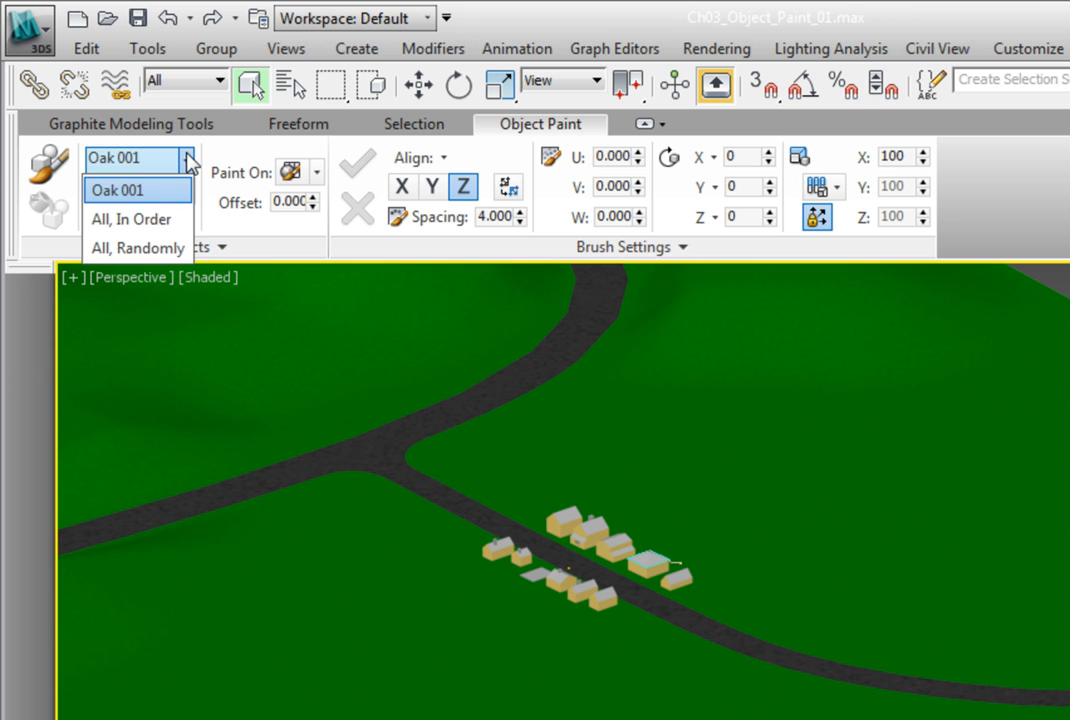
pyautogui.click(160, 248)
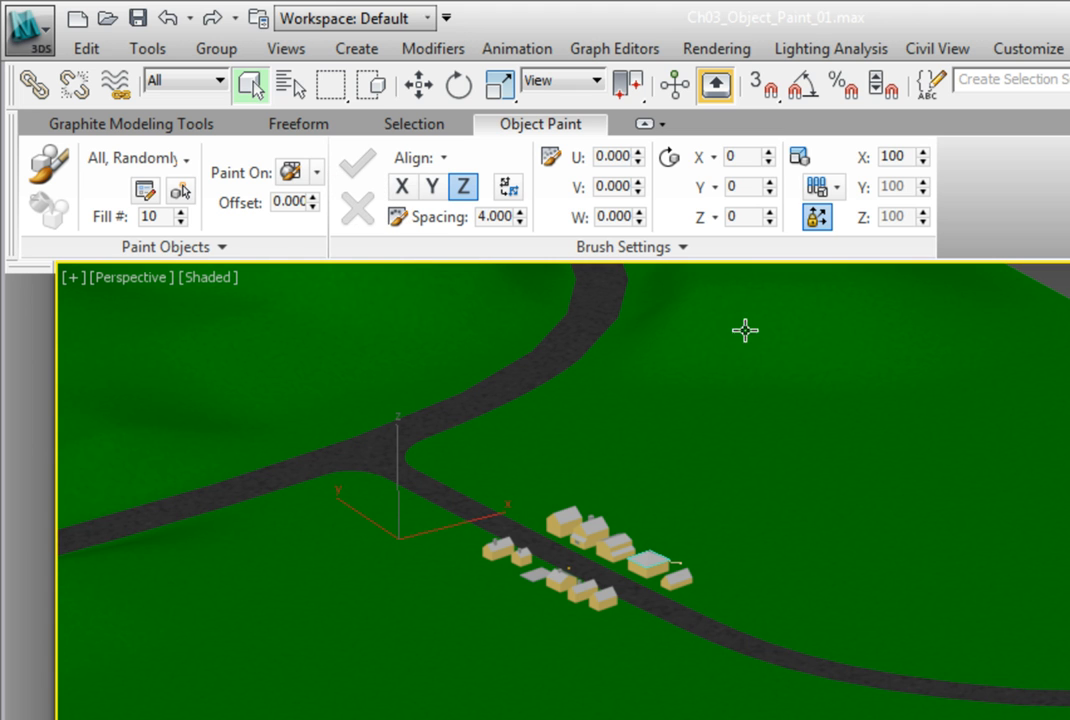
pyautogui.click(316, 173)
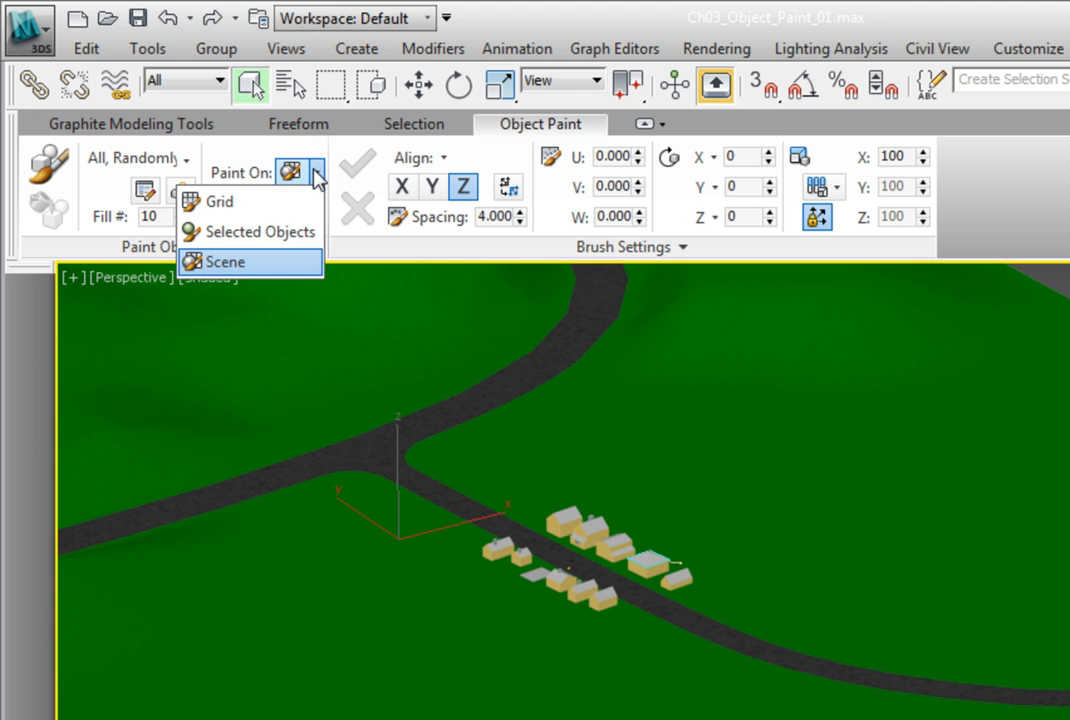
pyautogui.click(293, 232)
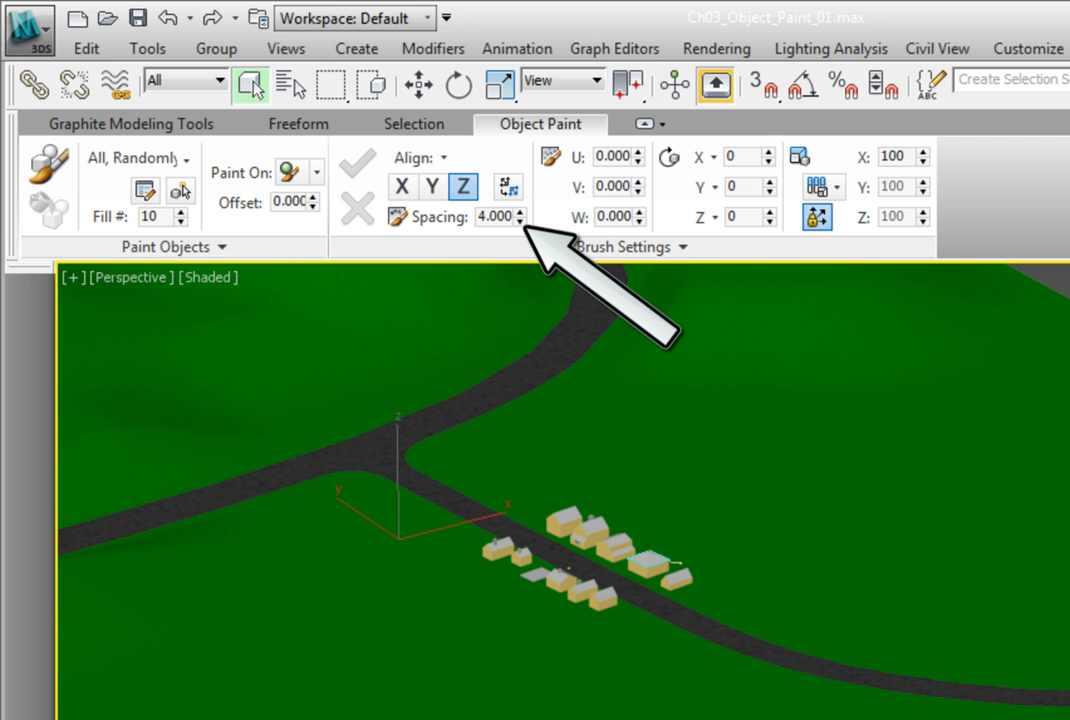
# Step: Turn off Align to Normal for the paint brush and set its spacing to 0.000
pyautogui.click(441, 158)
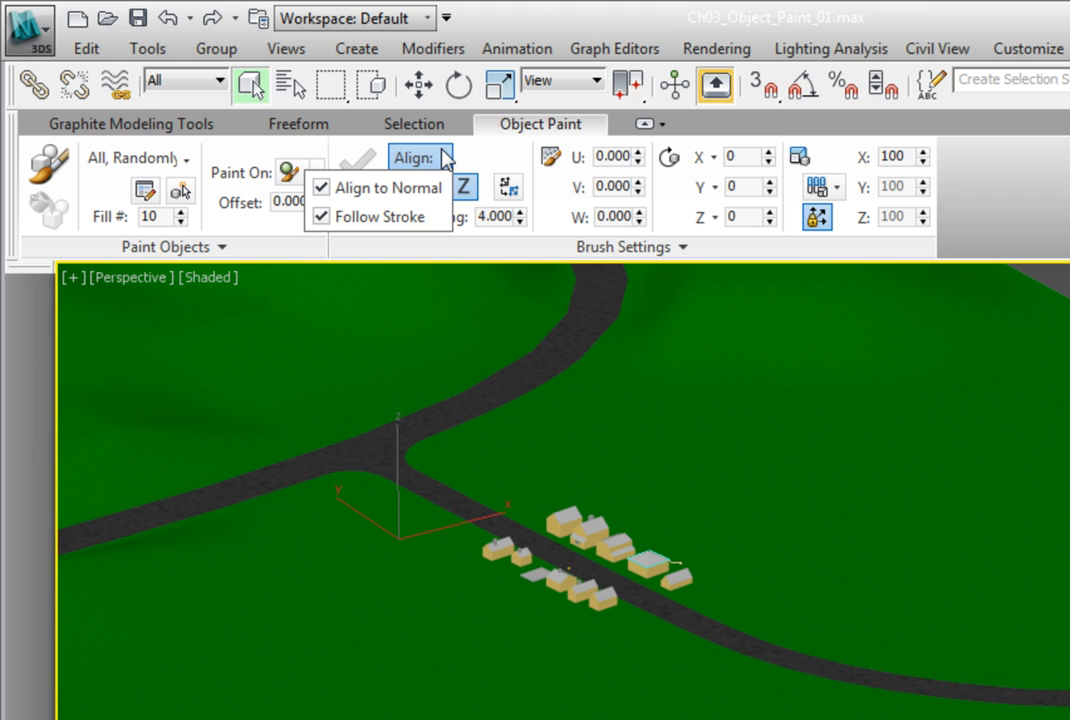
pyautogui.click(410, 194)
pyautogui.click(441, 158)
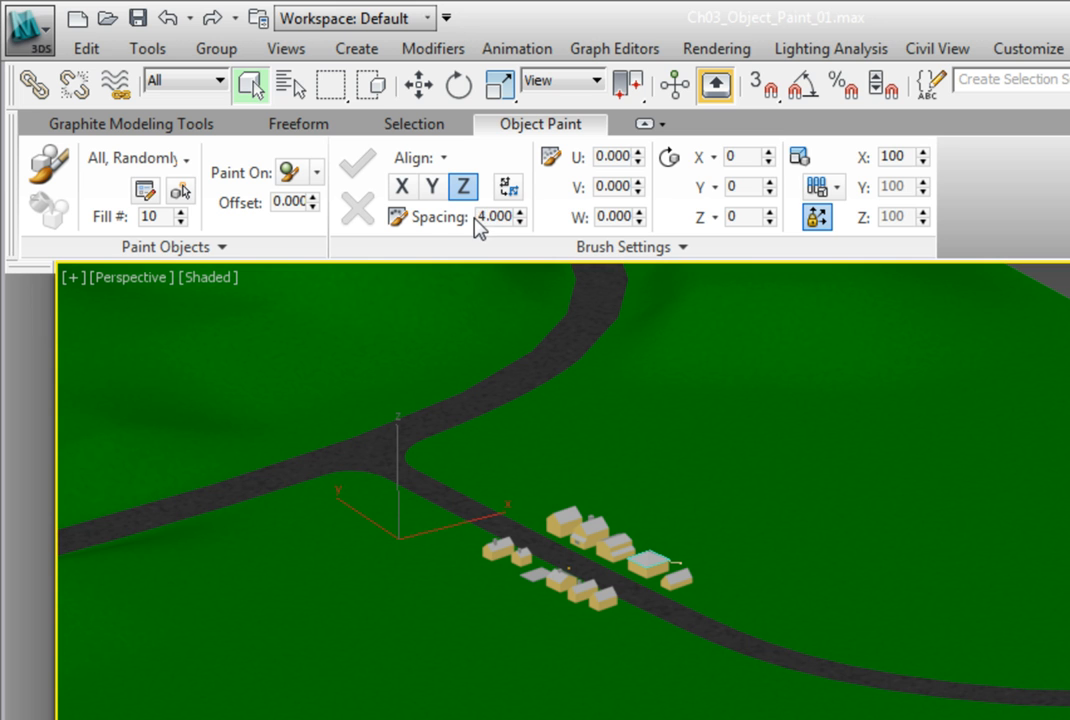
pyautogui.moveTo(479, 216); pyautogui.dragTo(528, 218)
pyautogui.write('0.000')
pyautogui.press('Return')
# Step: Enable random Z rotation for the painted objects and set their scaling mode to Random
pyautogui.click(716, 220)
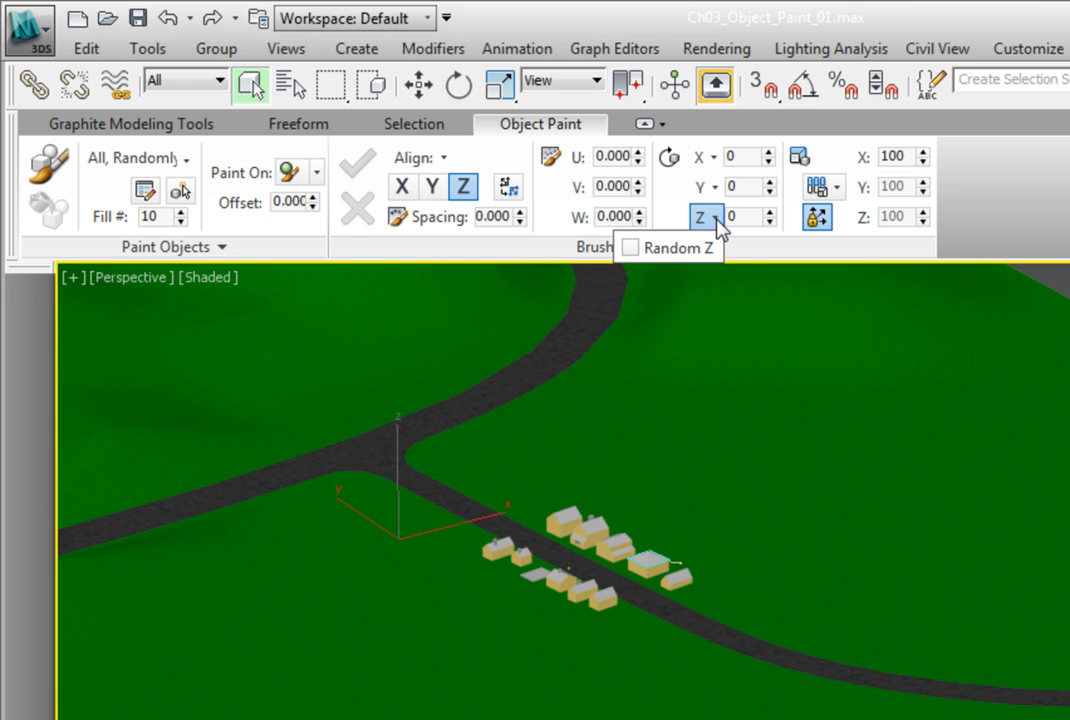
pyautogui.click(634, 248)
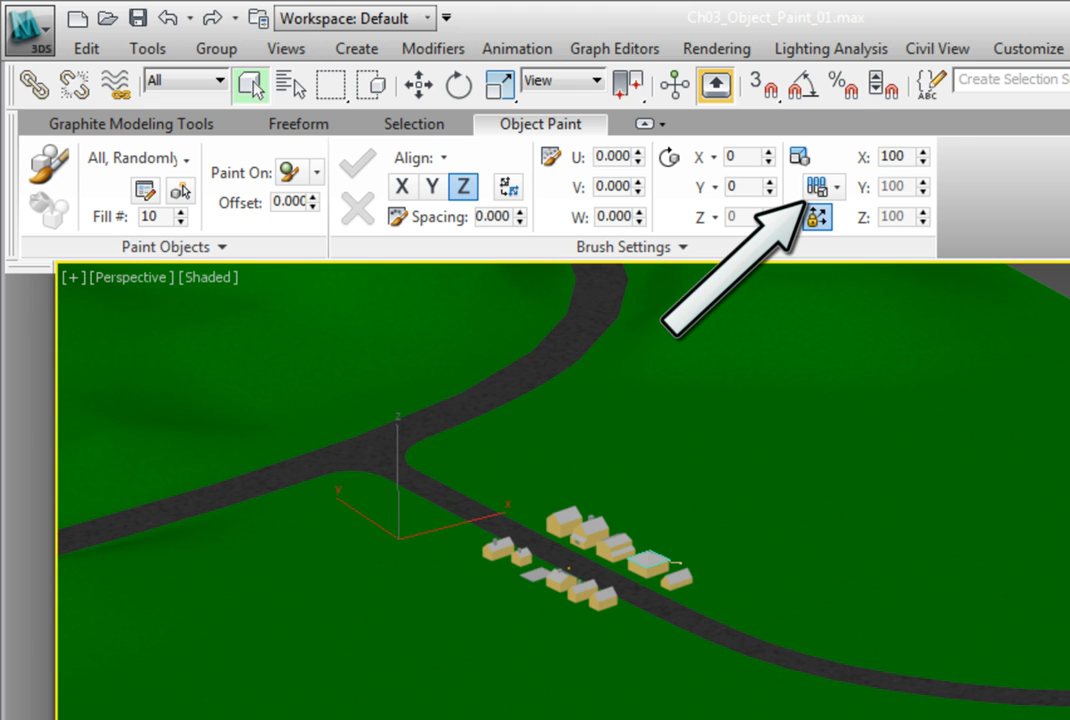
pyautogui.click(837, 190)
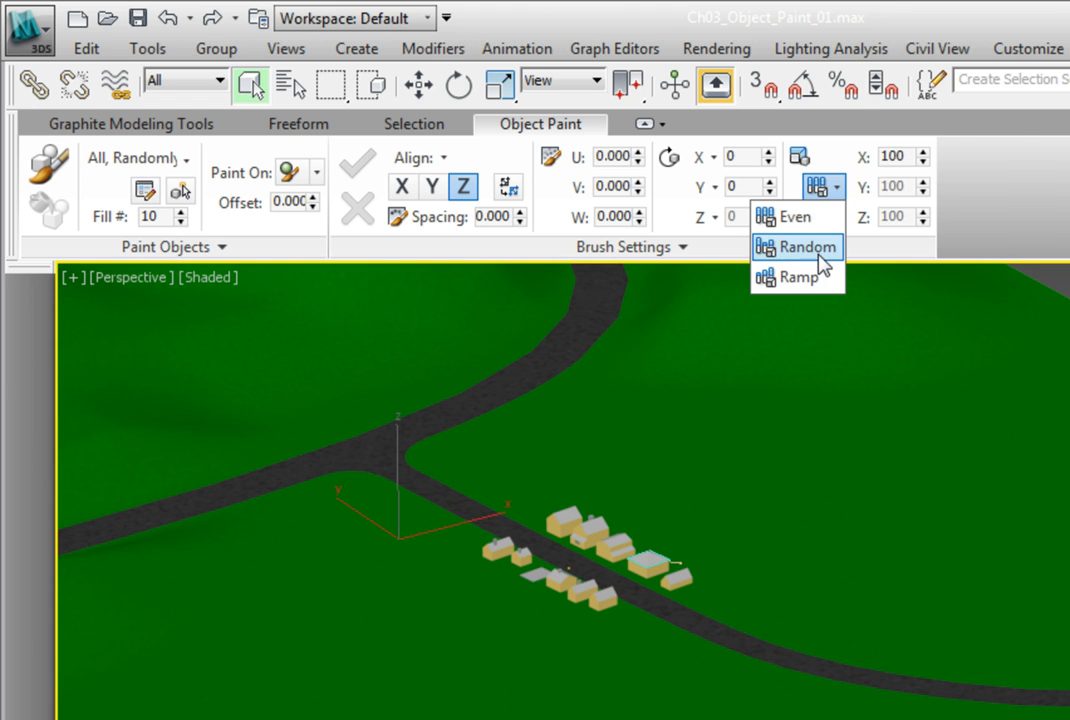
pyautogui.click(820, 250)
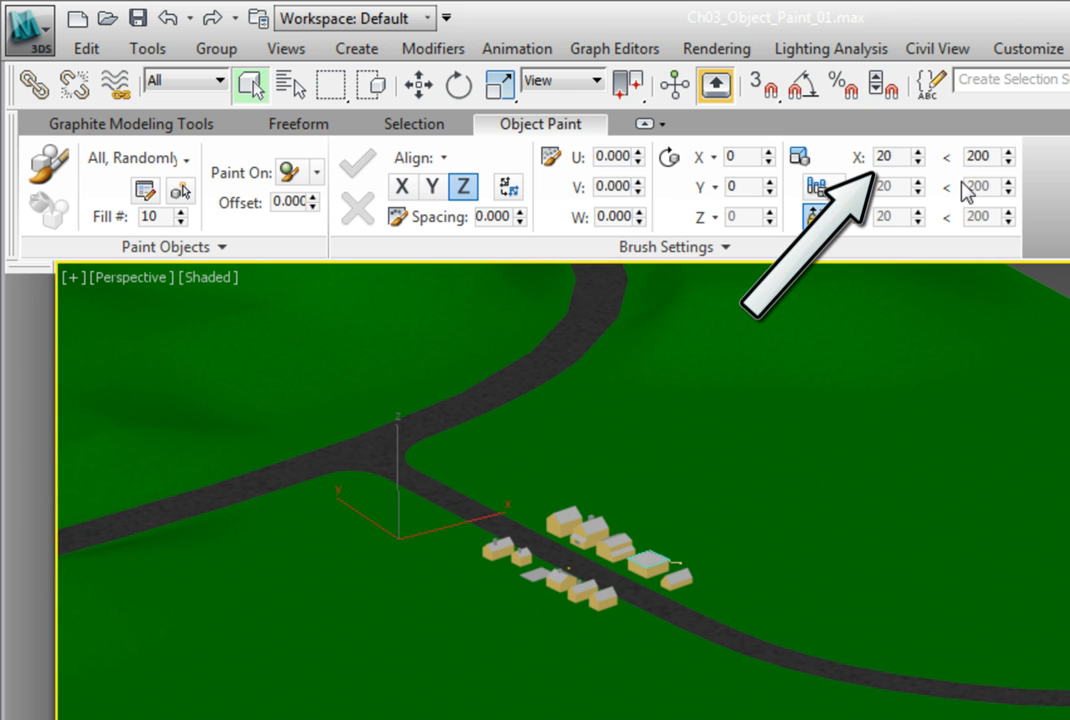
# Step: Set the random scale range of the painted objects to a minimum of 90 and a maximum of 110
pyautogui.doubleClick(893, 156)
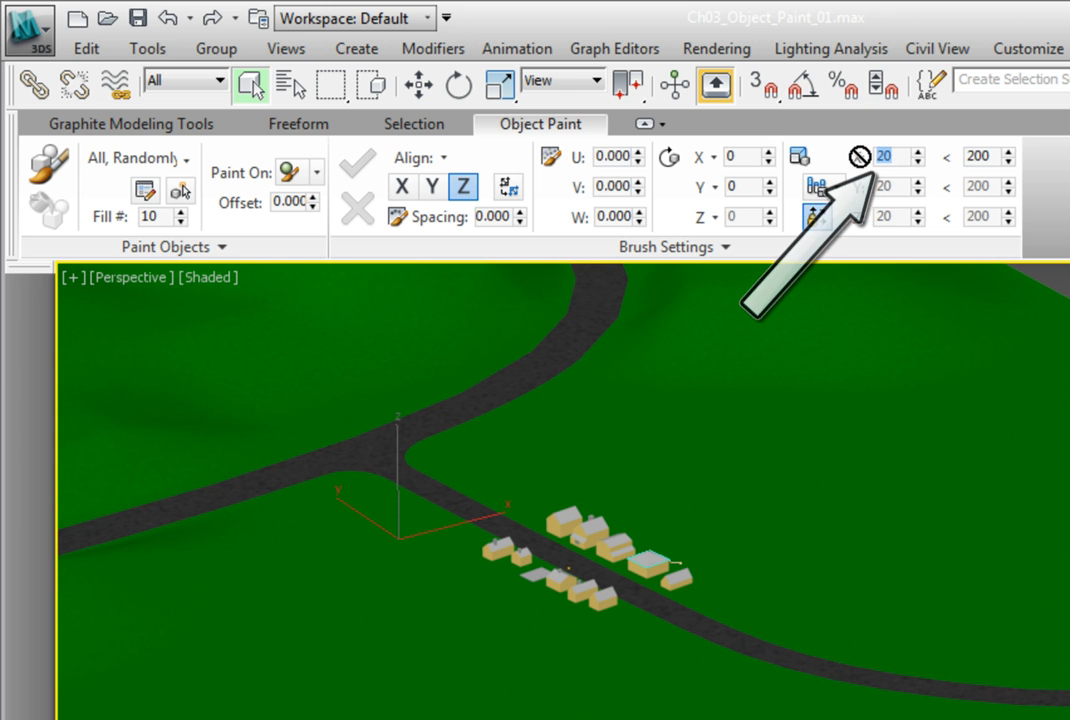
pyautogui.write('90')
pyautogui.press('Return')
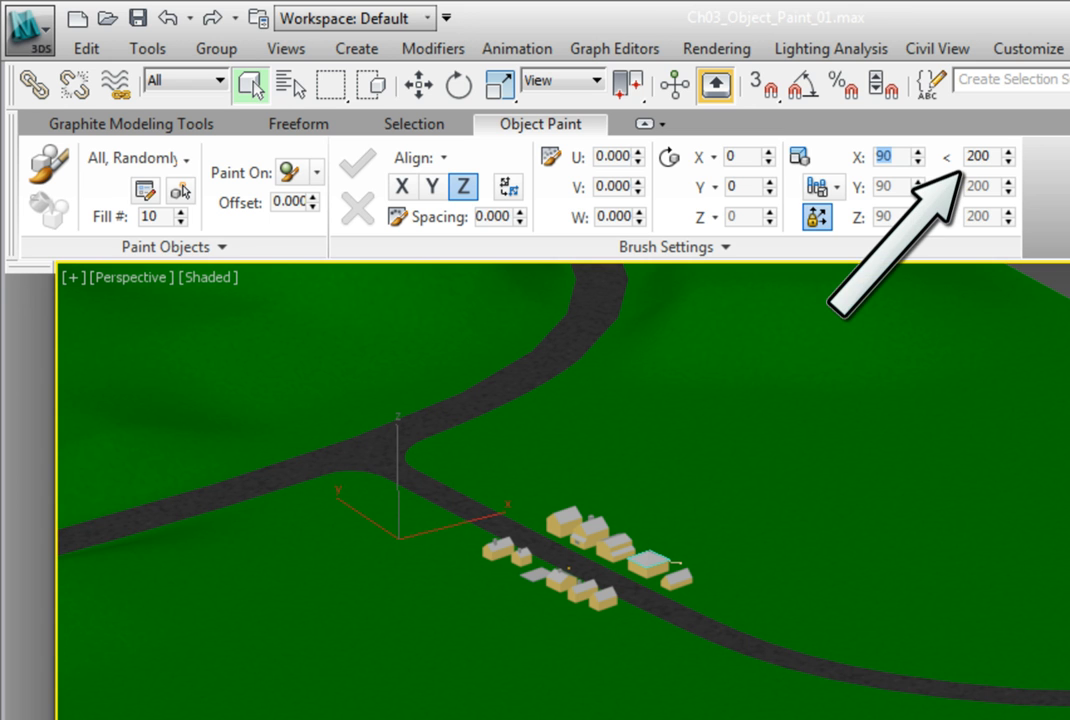
pyautogui.doubleClick(966, 157)
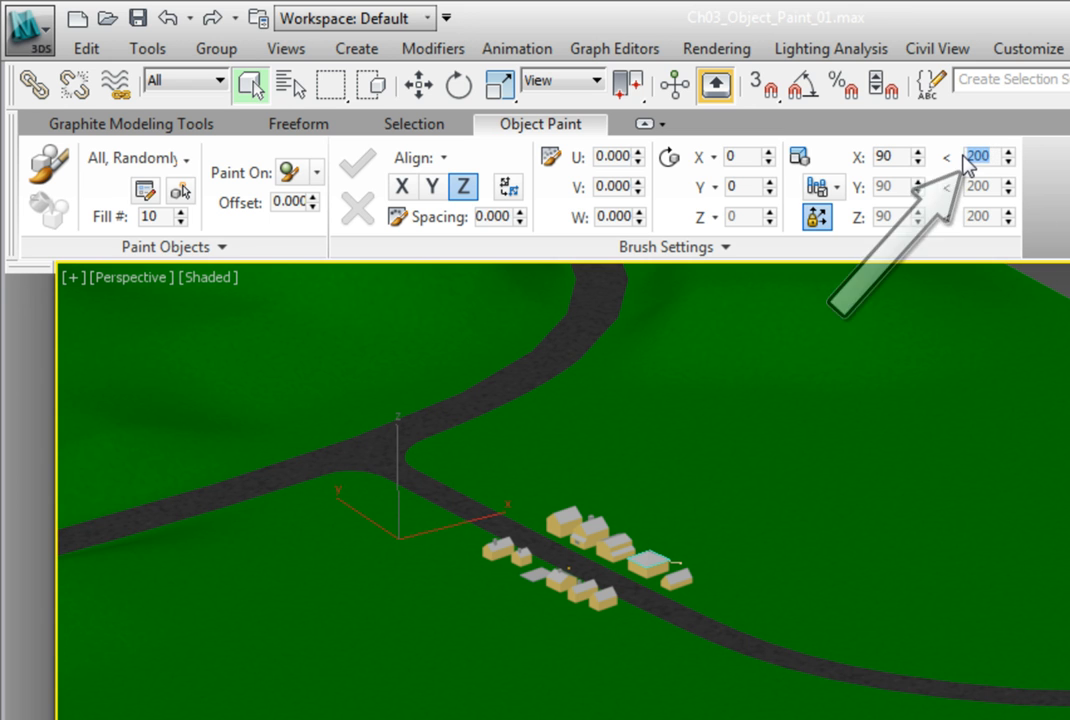
pyautogui.write('110')
pyautogui.press('Return')
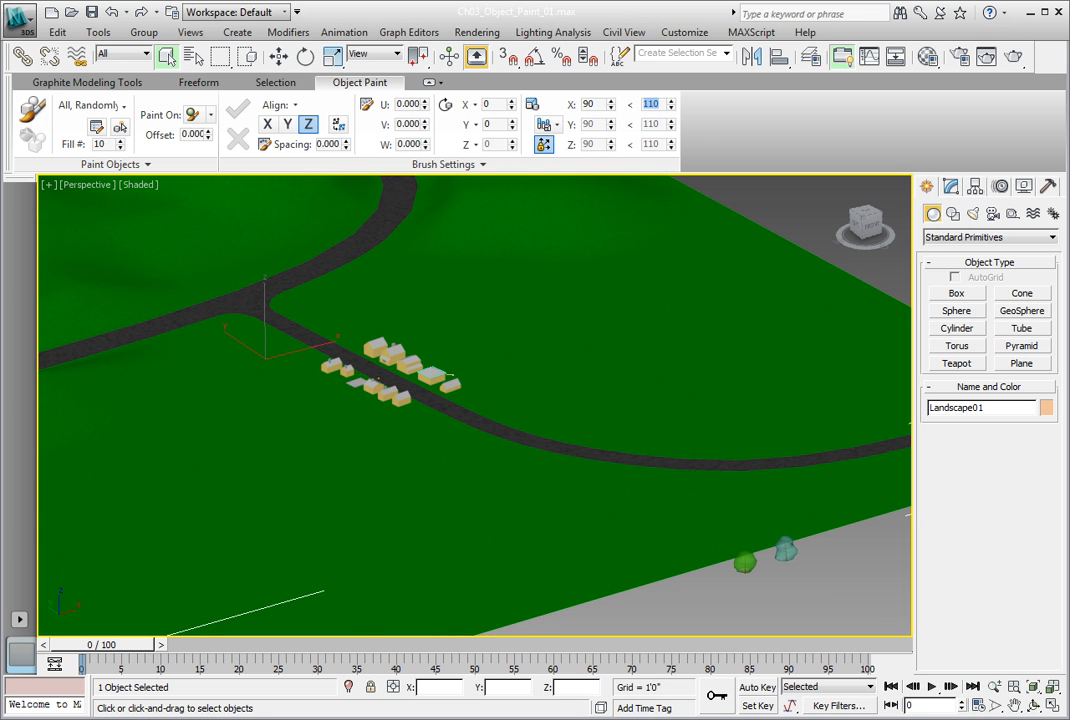
# Step: Paint strokes of trees over the landscape beyond the houses and road, and scatter them in the U direction
pyautogui.click(33, 108)
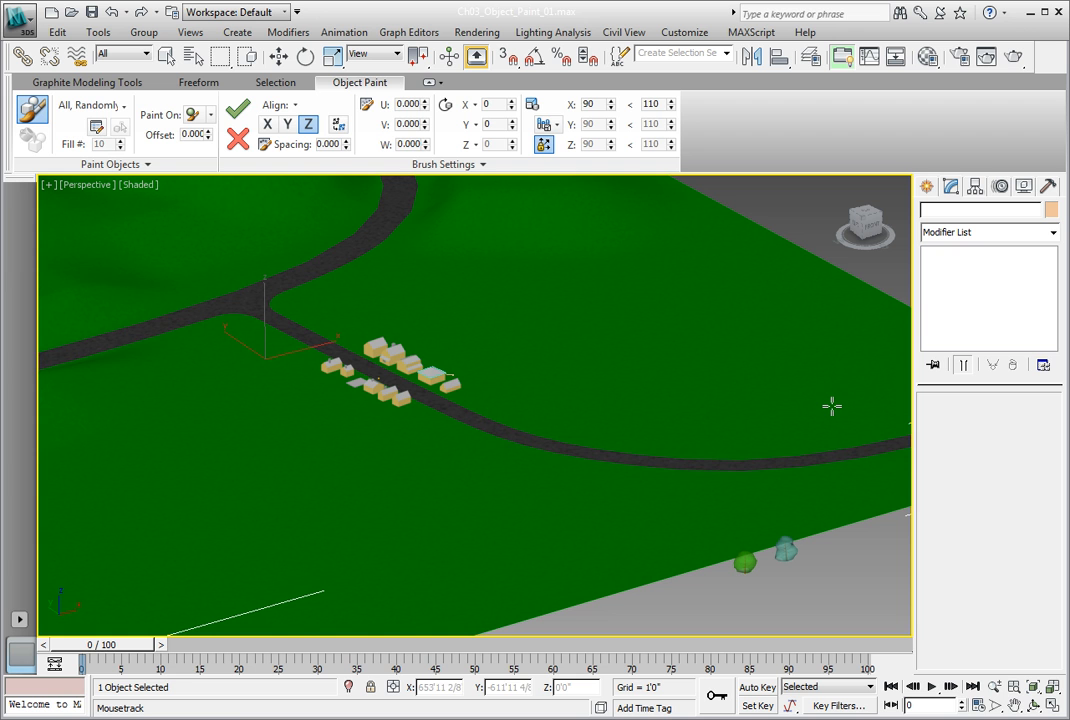
pyautogui.moveTo(805, 390)
pyautogui.mouseDown()
pyautogui.moveTo(736, 395)
pyautogui.moveTo(695, 364)
pyautogui.moveTo(668, 312)
pyautogui.moveTo(595, 294)
pyautogui.moveTo(659, 370)
pyautogui.moveTo(608, 393)
pyautogui.moveTo(454, 289)
pyautogui.moveTo(410, 288)
pyautogui.moveTo(334, 310)
pyautogui.mouseUp()
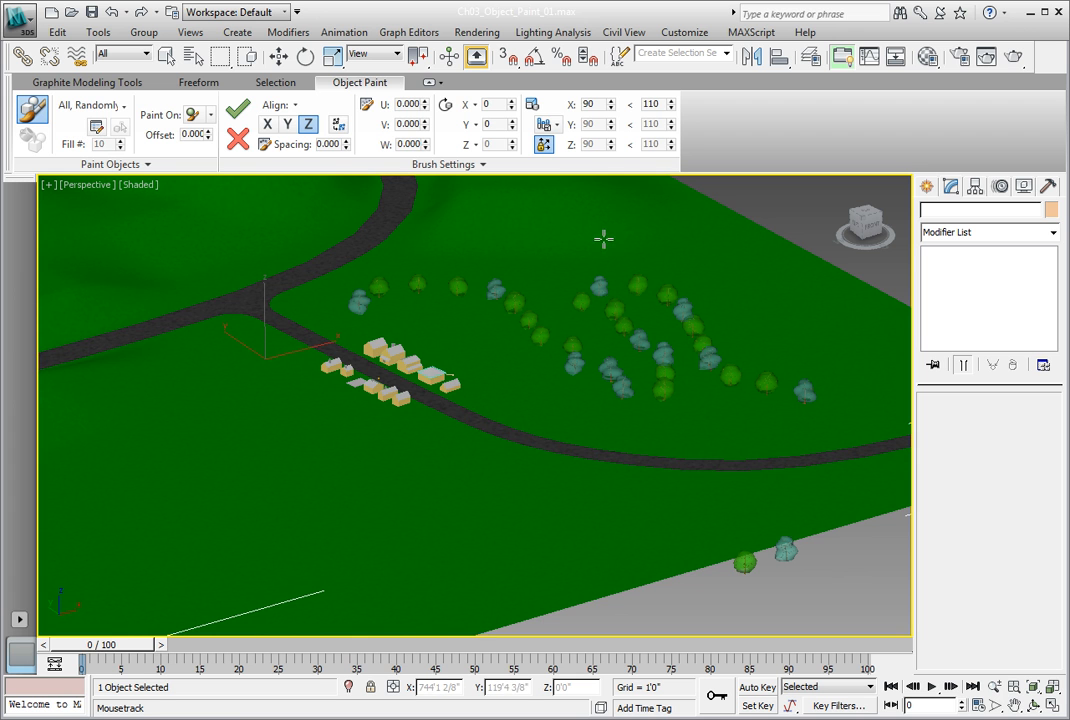
pyautogui.moveTo(728, 263)
pyautogui.mouseDown()
pyautogui.moveTo(817, 351)
pyautogui.moveTo(881, 368)
pyautogui.mouseUp()
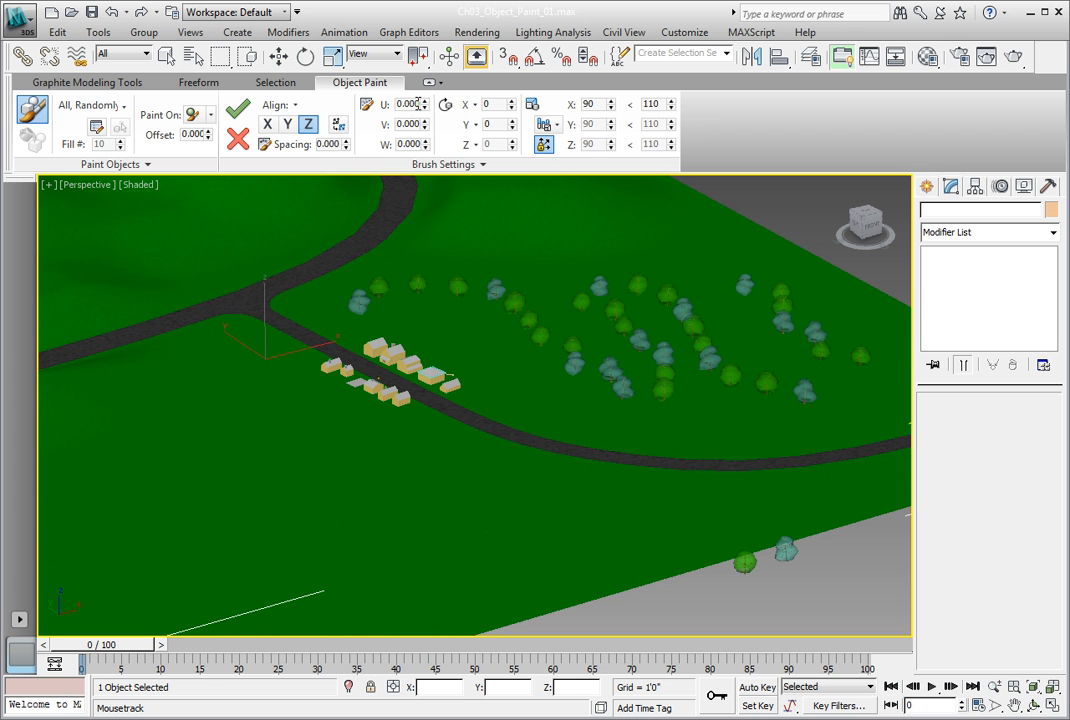
pyautogui.doubleClick(410, 104)
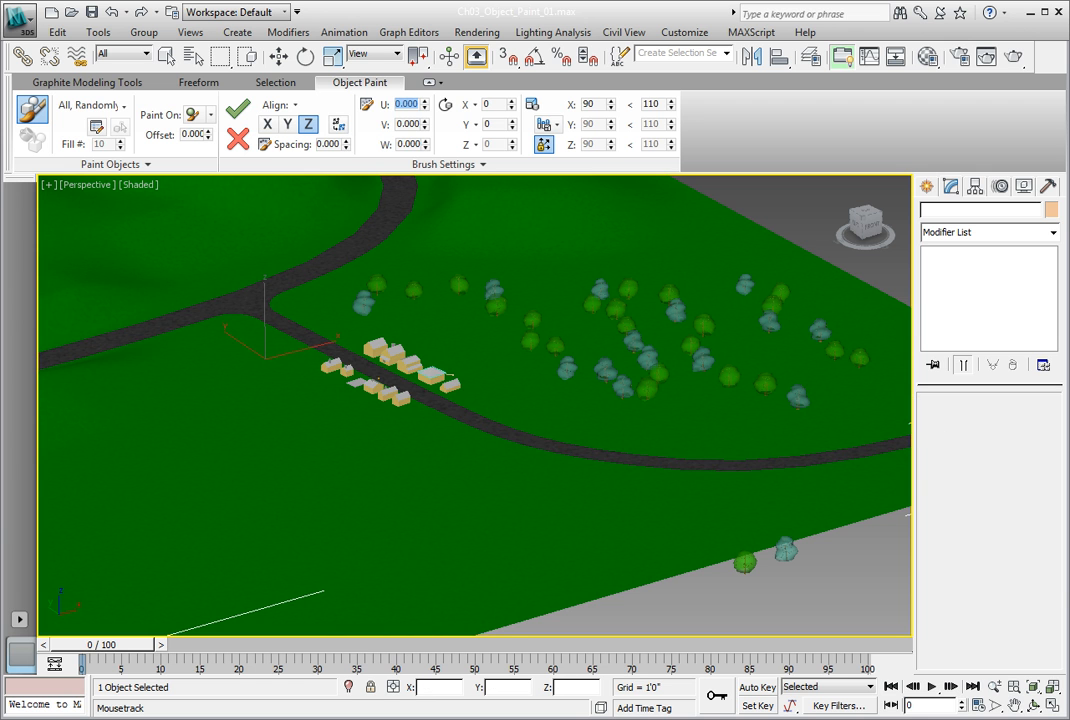
# Step: Save the scene incrementally as Ch03_Object_Paint_02.max, replacing the existing file
pyautogui.click(22, 20)
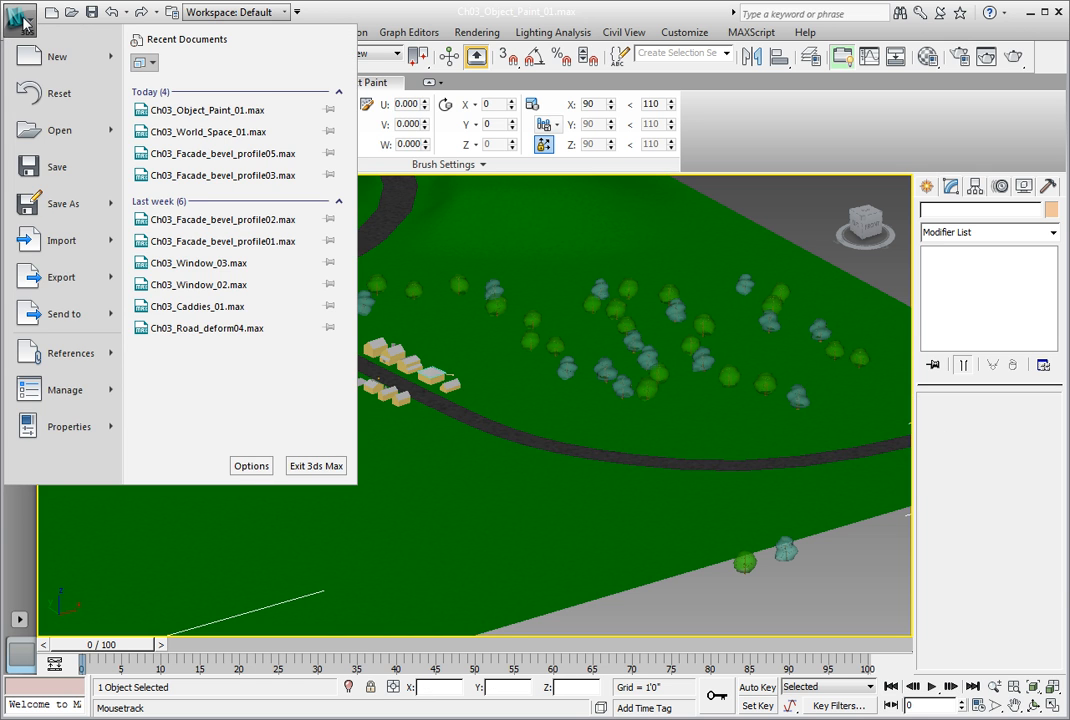
pyautogui.click(60, 204)
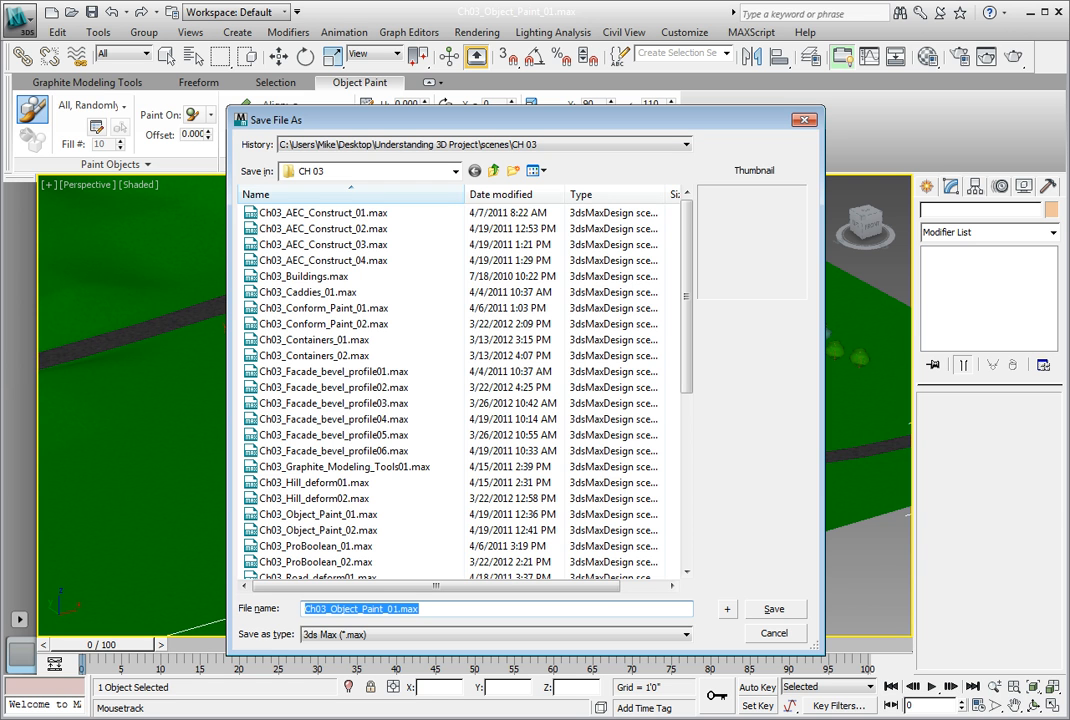
pyautogui.click(727, 613)
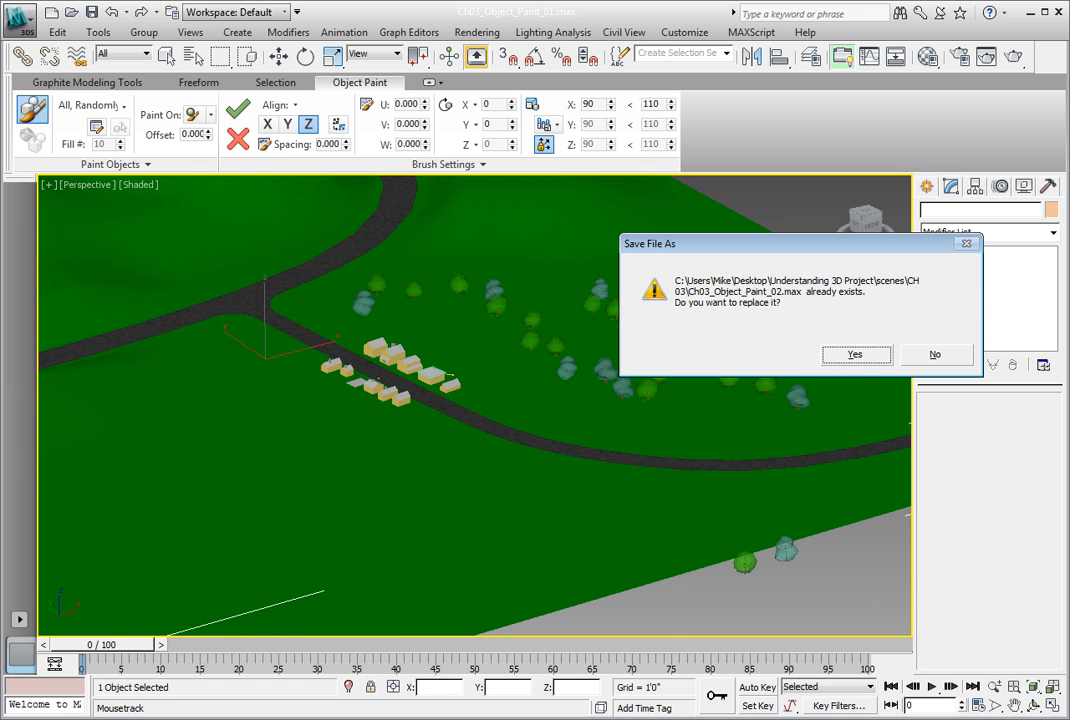
pyautogui.click(857, 356)
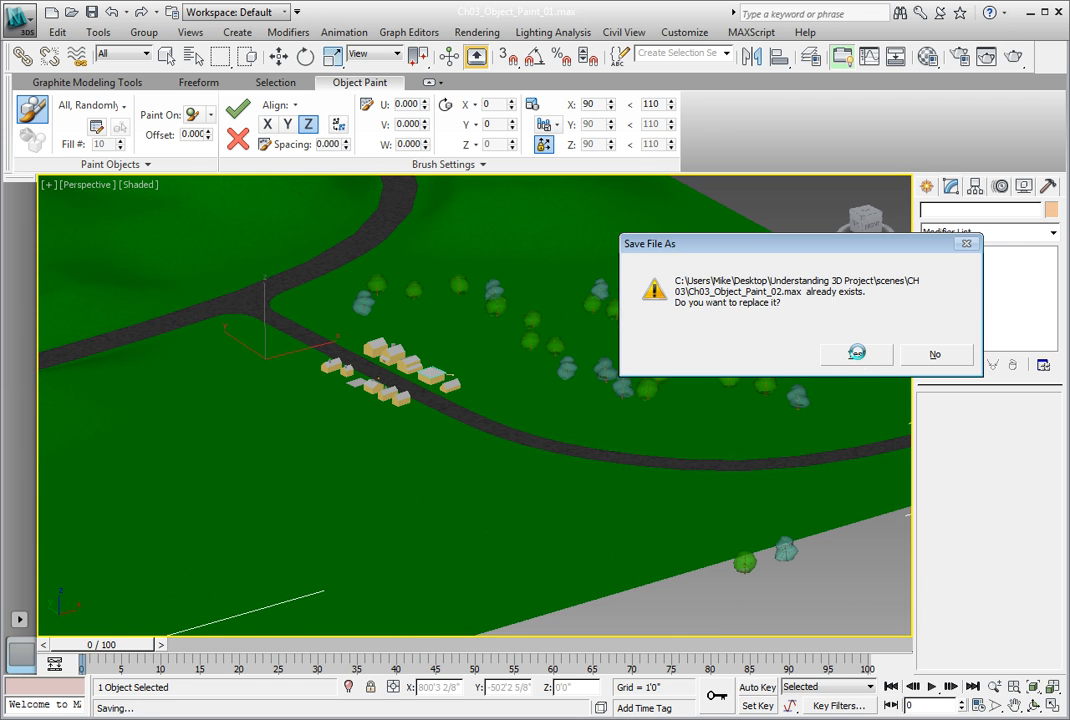